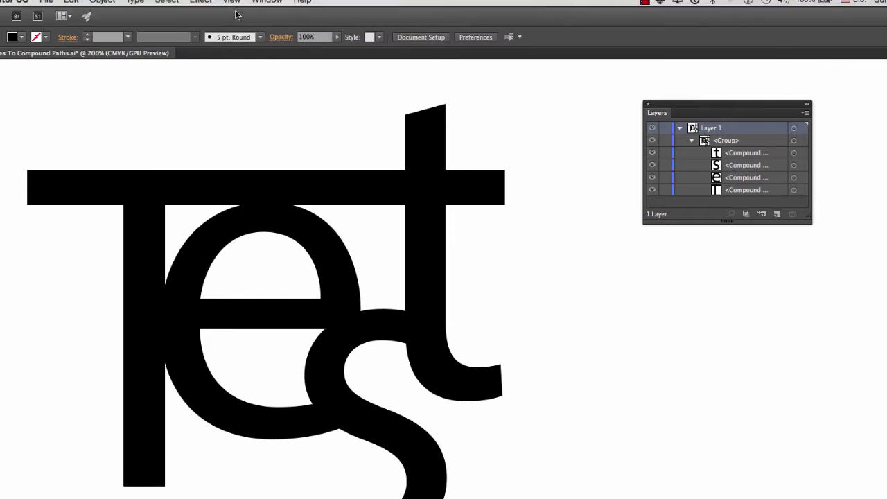
Switch the Test artwork to Outline mode from the View menu
left_click(232, 2)
left_click(240, 14)
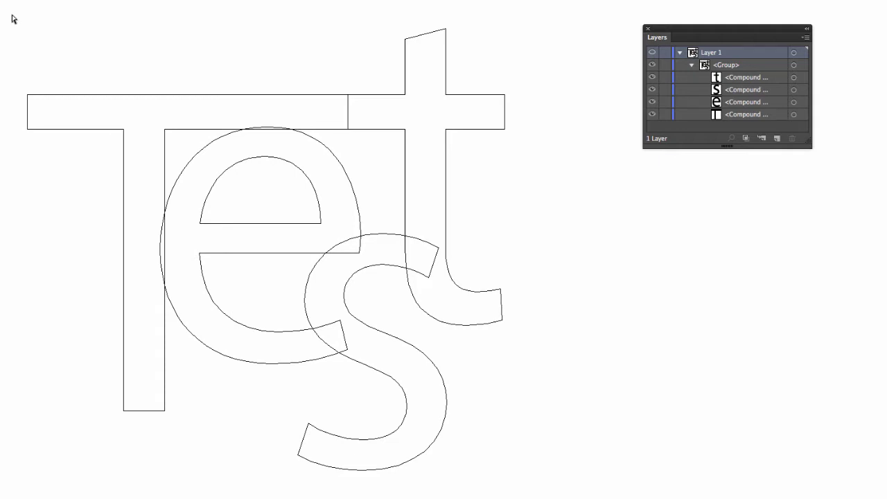
Return to Preview and set the Layers panel row size to a custom 100 pixels
key("ctrl+y")
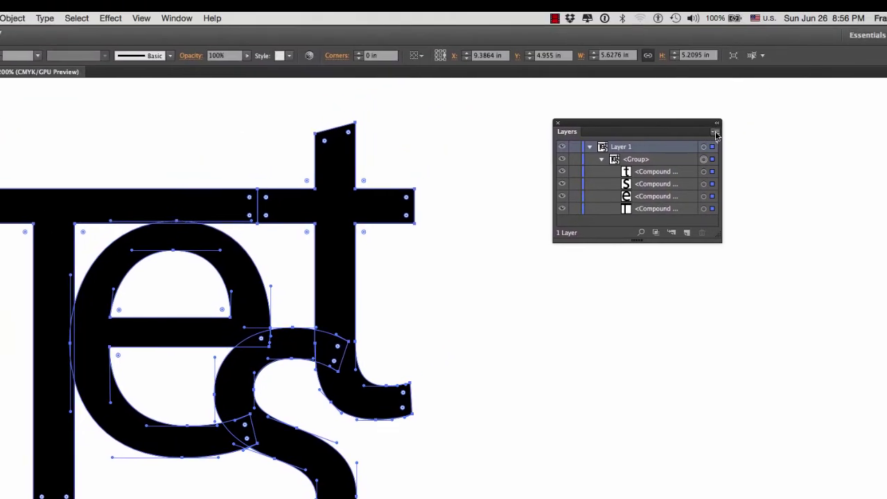
left_click(805, 38)
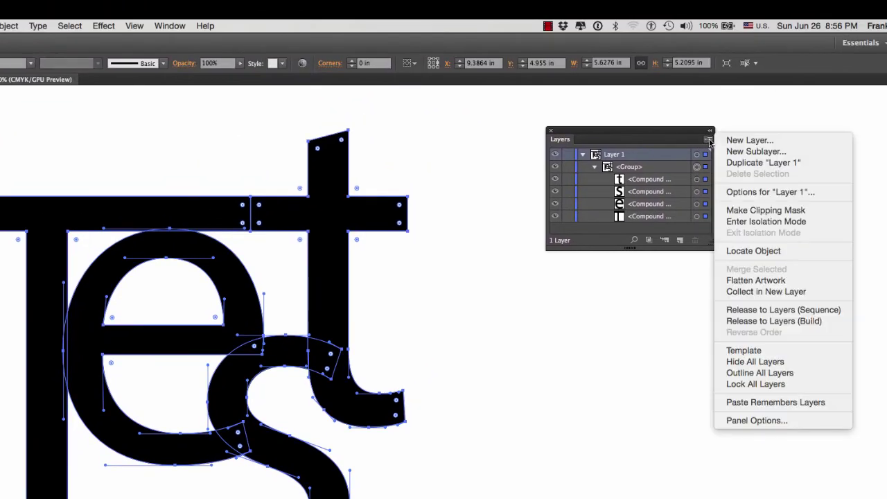
left_click(763, 421)
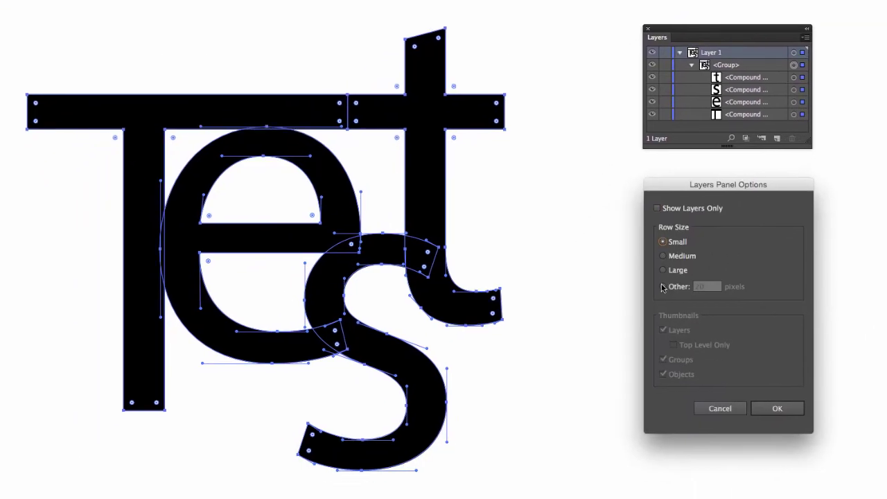
left_click(663, 287)
left_click(706, 290)
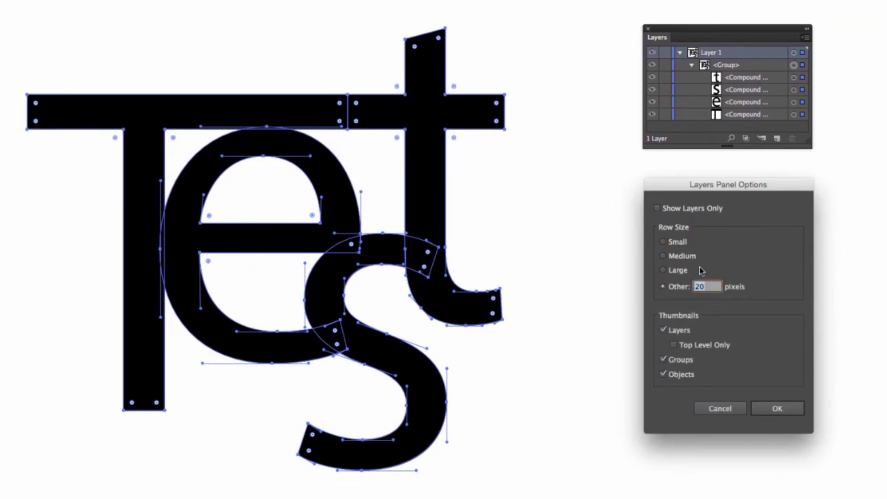
type("100")
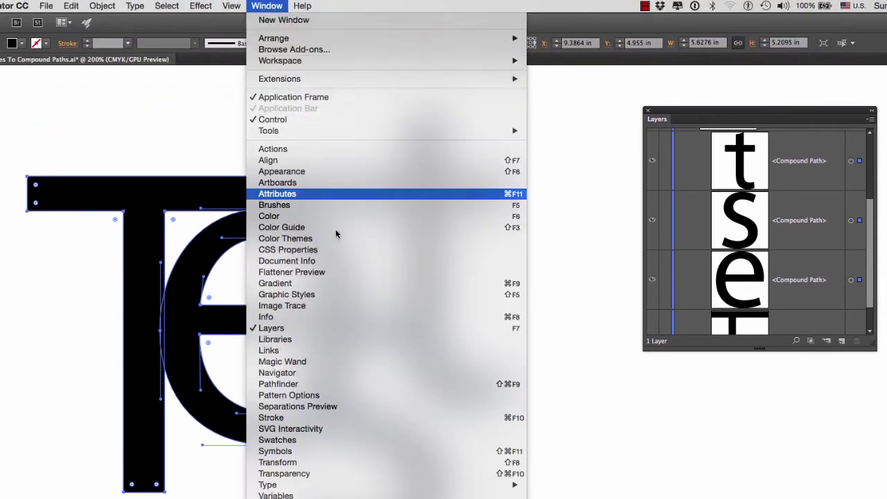
Apply Pathfinder Unite to the letters, then toggle the compound path's visibility off and on
left_click(298, 385)
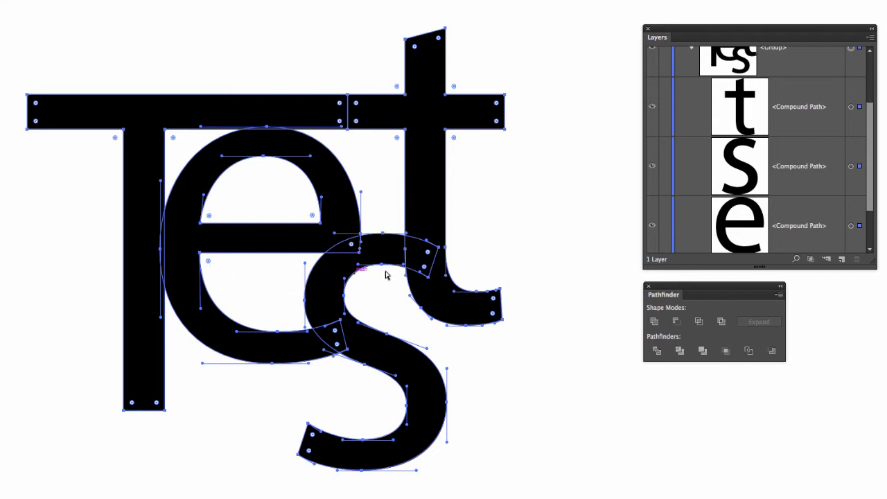
left_click(654, 321)
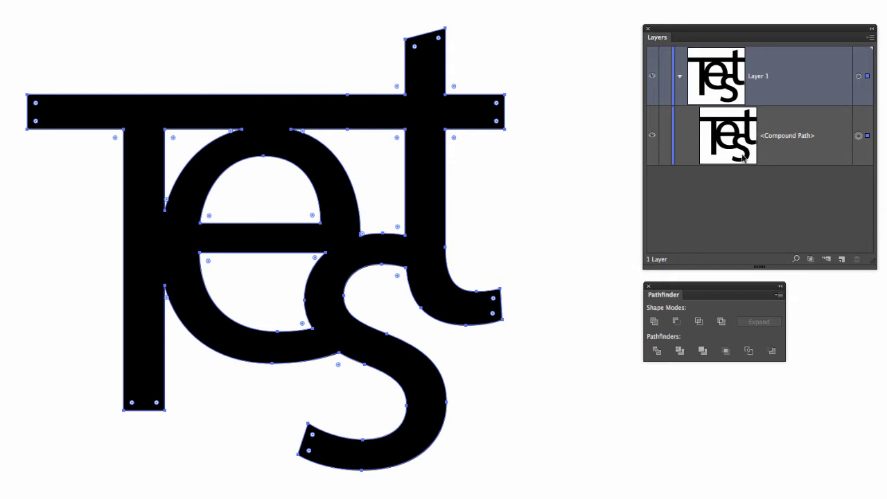
left_click(652, 136)
left_click(652, 137)
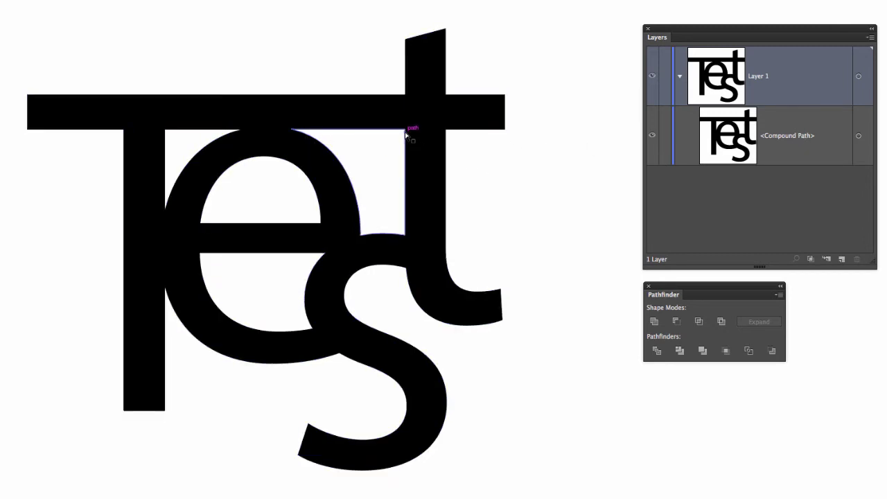
left_click_drag(410, 134, 373, 174)
key("ctrl+z")
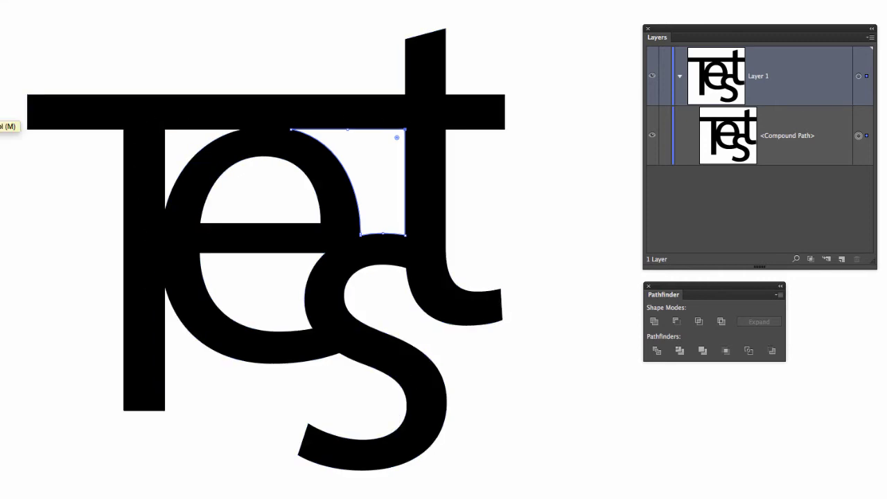
key("m")
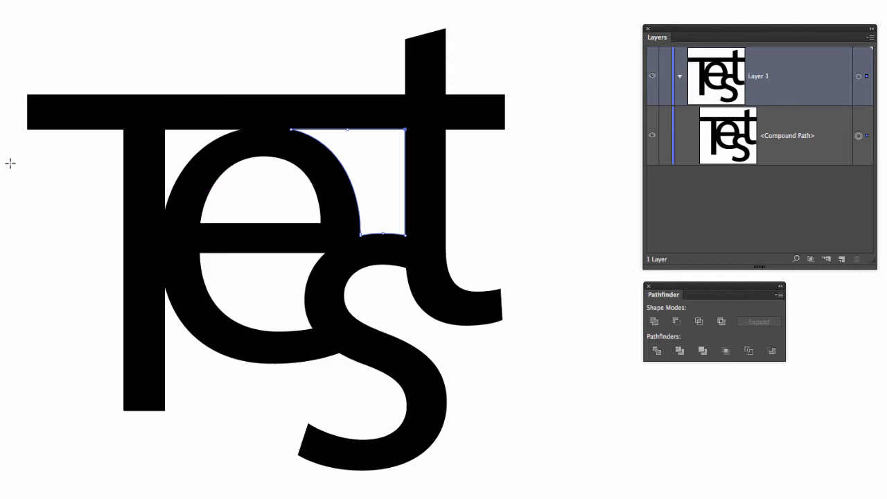
left_click_drag(11, 164, 559, 366)
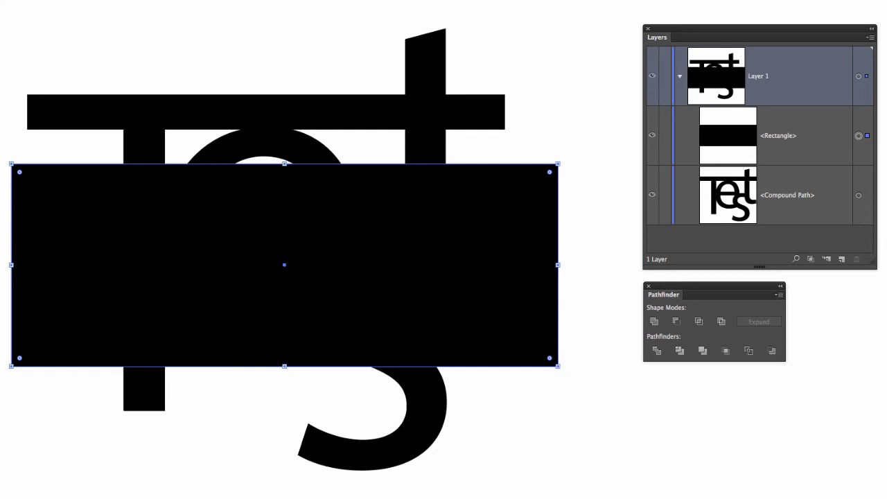
key("period")
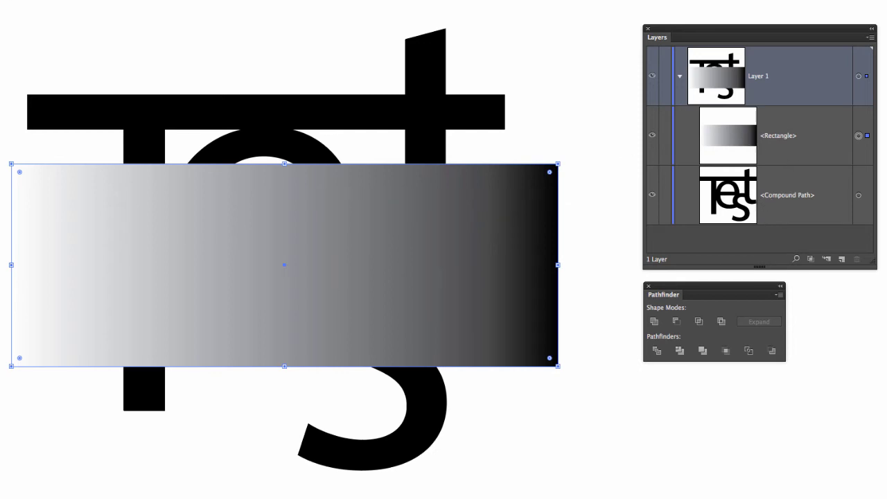
left_click(104, 0)
mouse_move(138, 0)
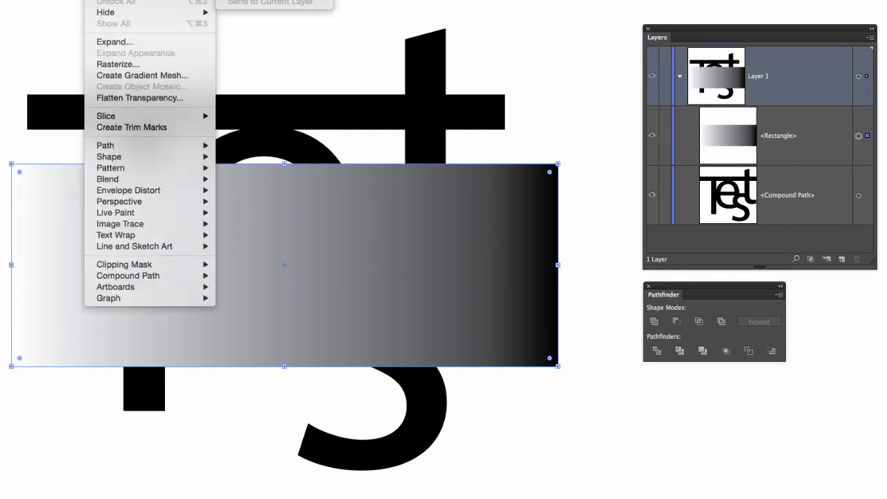
left_click(271, 0)
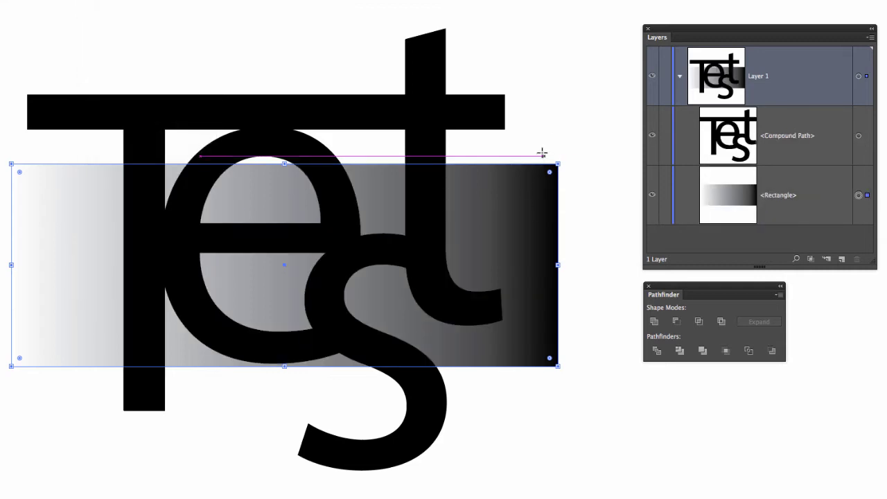
left_click(65, 33)
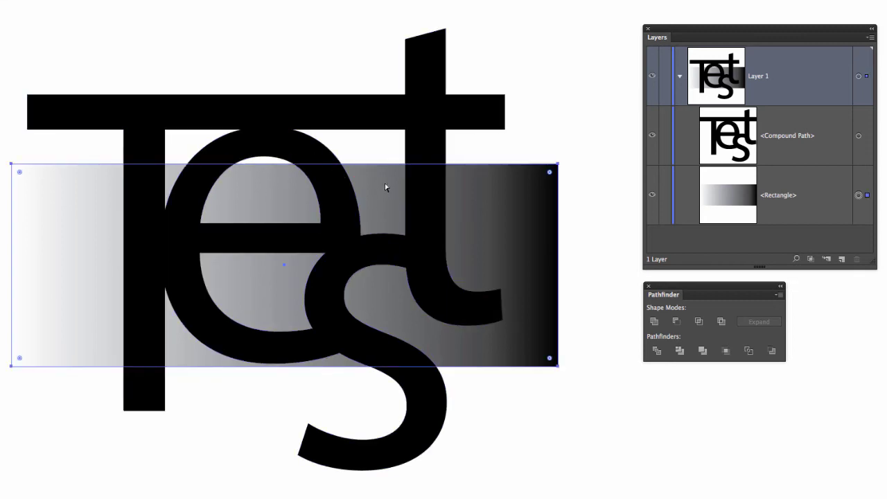
left_click(382, 154)
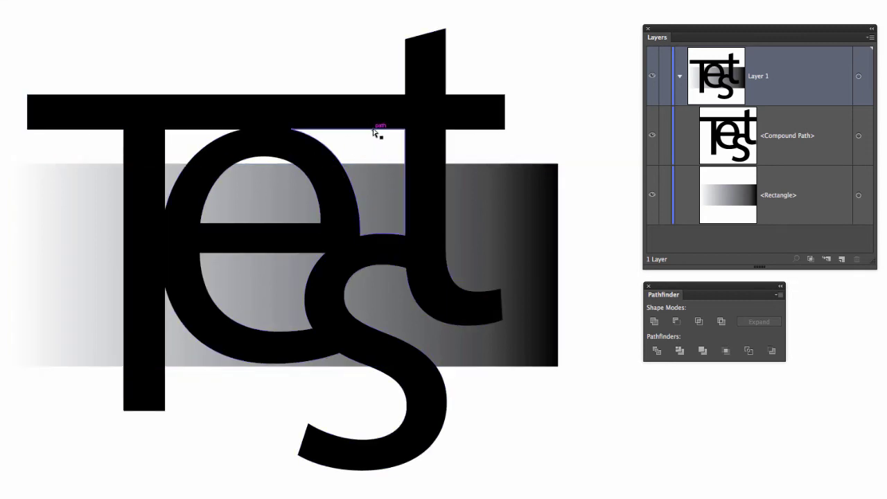
left_click_drag(380, 130, 398, 184)
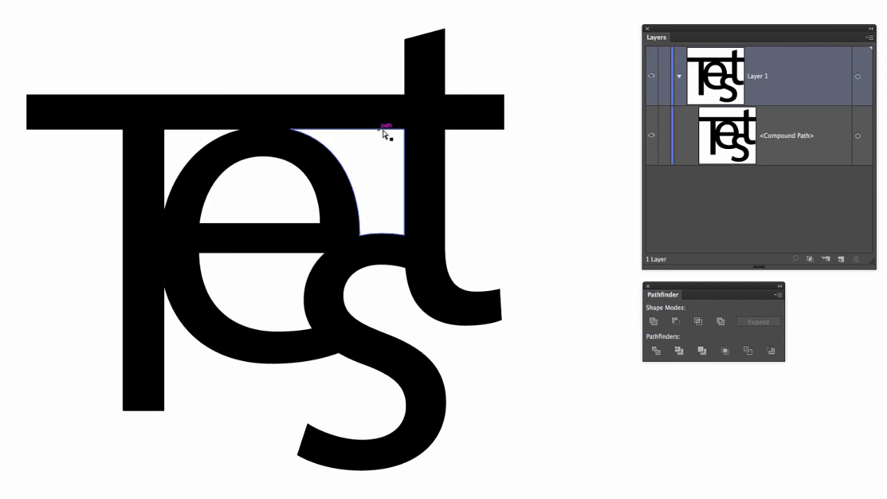
Fill the letters with pure red FF0000, then reselect the compound path
left_click(380, 134)
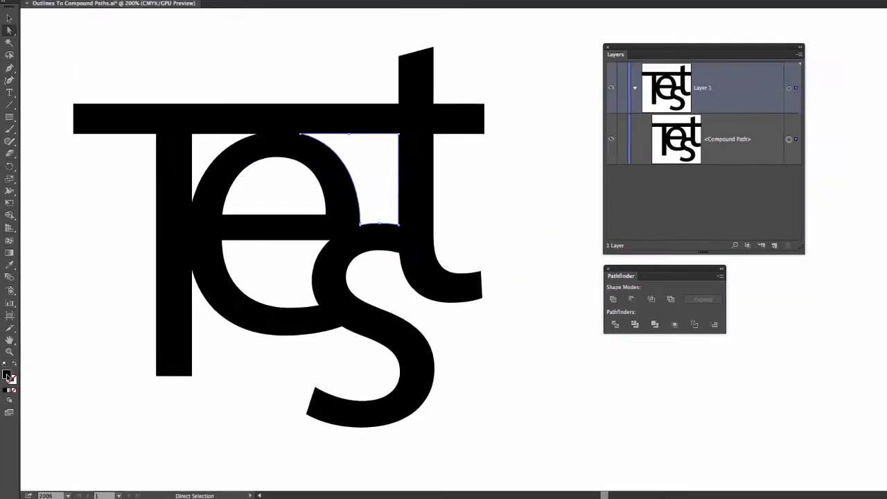
double_click(7, 375)
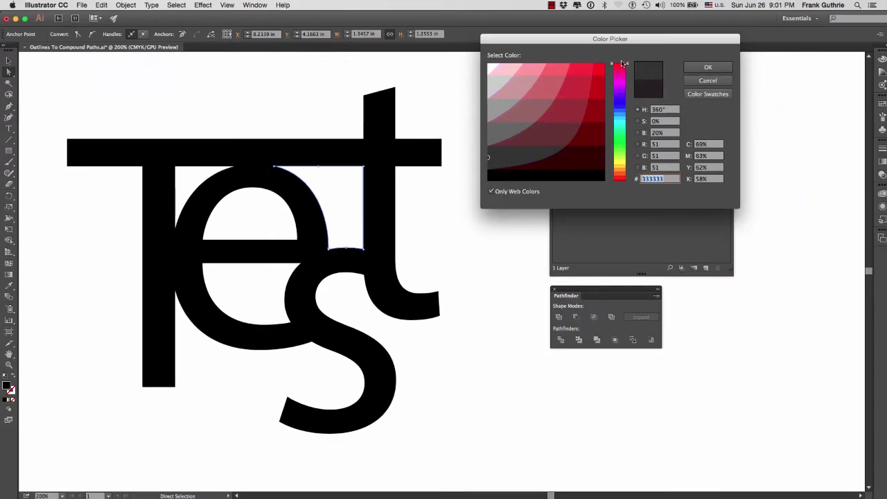
left_click(603, 68)
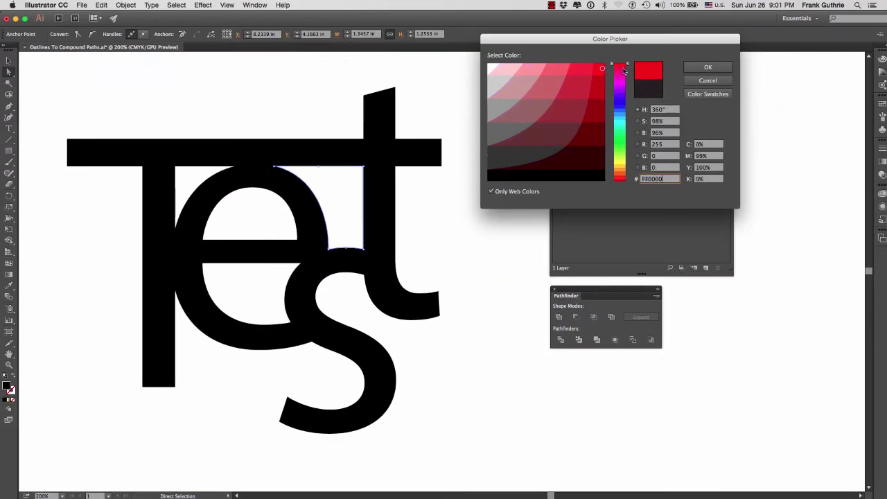
left_click(703, 67)
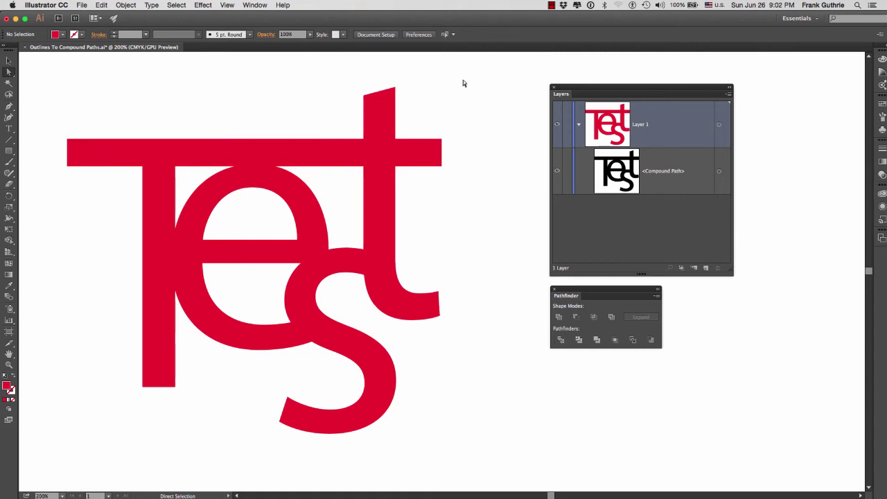
left_click_drag(470, 72, 52, 470)
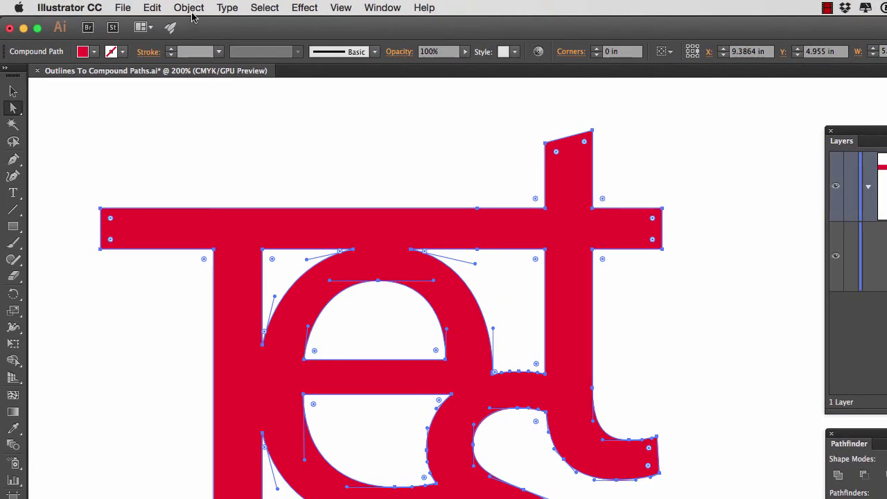
Release the red compound path via Object > Compound Path > Release
left_click(192, 12)
mouse_move(307, 427)
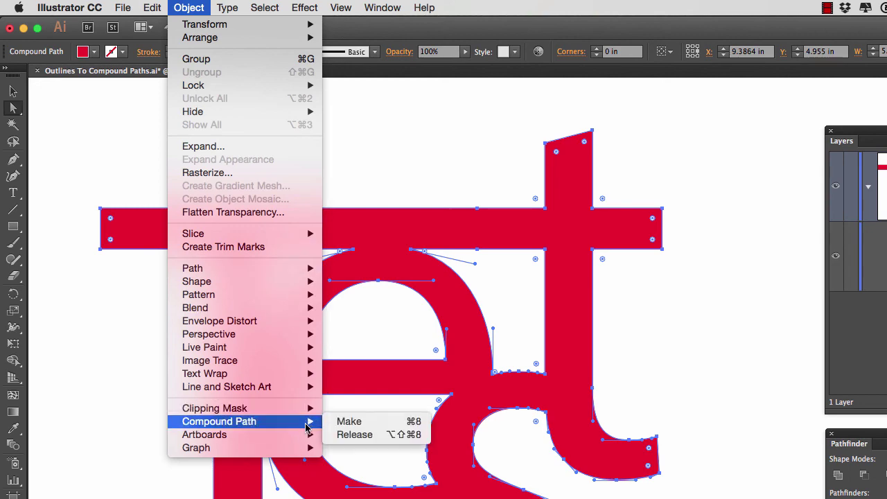
left_click(352, 436)
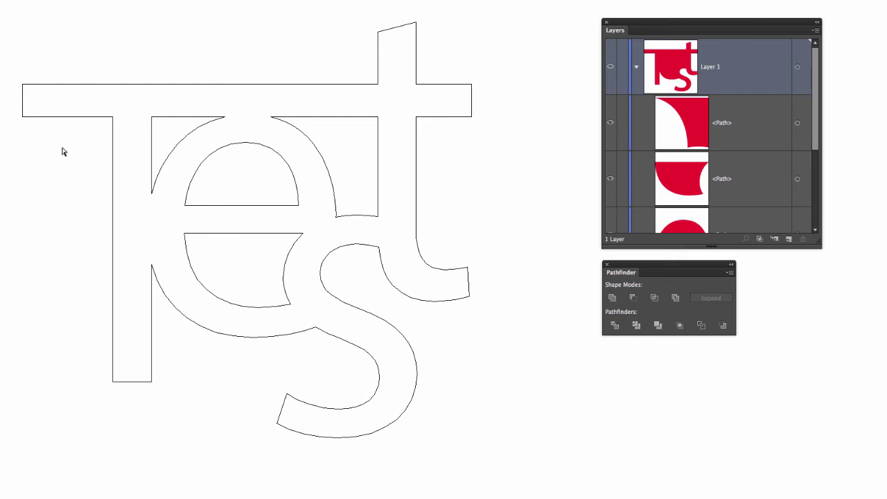
Select all released paths, inspect the e's inner counters, then deselect and take the Selection tool
key("super+a")
left_click_drag(816, 115, 815, 133)
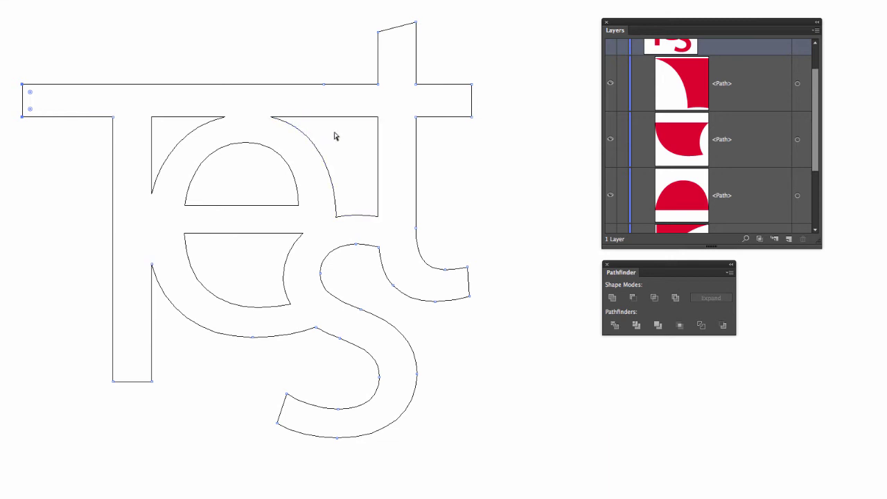
left_click(199, 164)
left_click(213, 235)
left_click_drag(814, 119, 812, 75)
left_click_drag(456, 55, 397, 103)
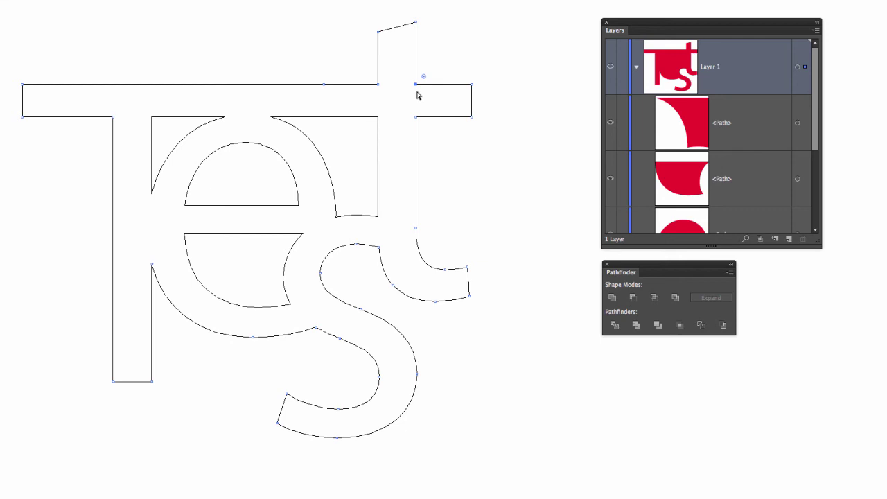
left_click(507, 45)
key("v")
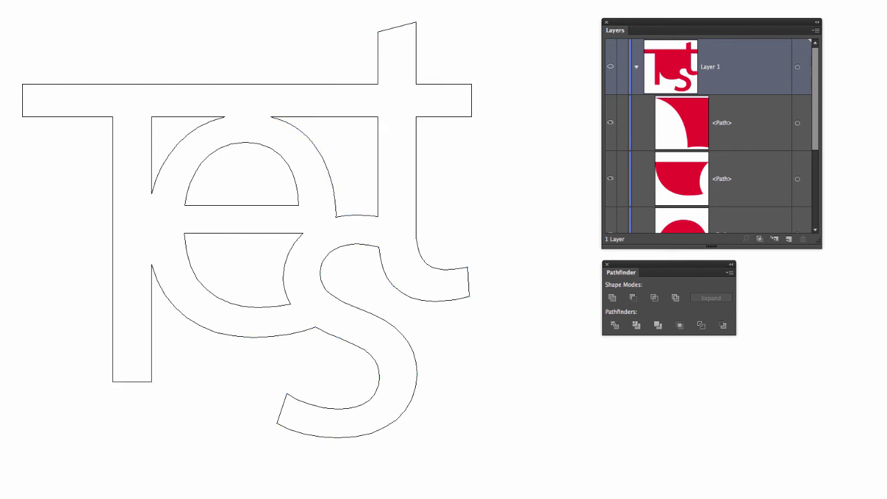
Select the four pieces of the 'e' together
left_click(173, 119)
left_click(298, 120, "shift")
left_click(260, 144, "shift")
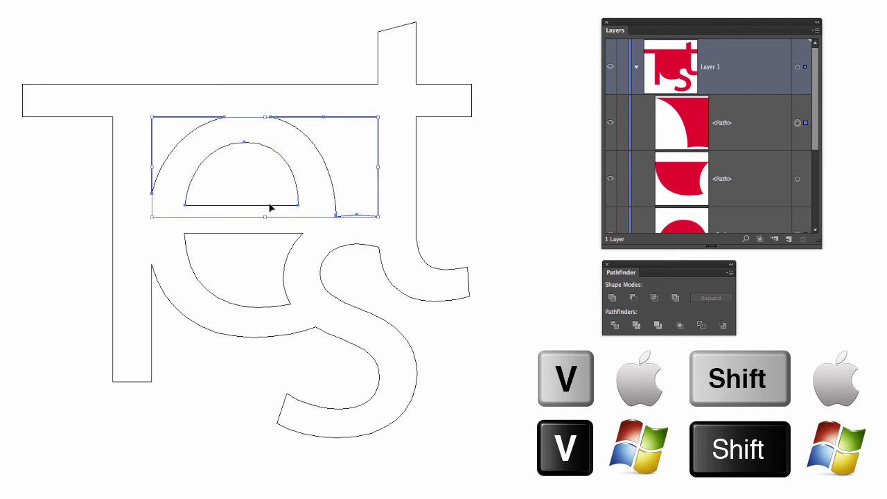
left_click(287, 265, "shift")
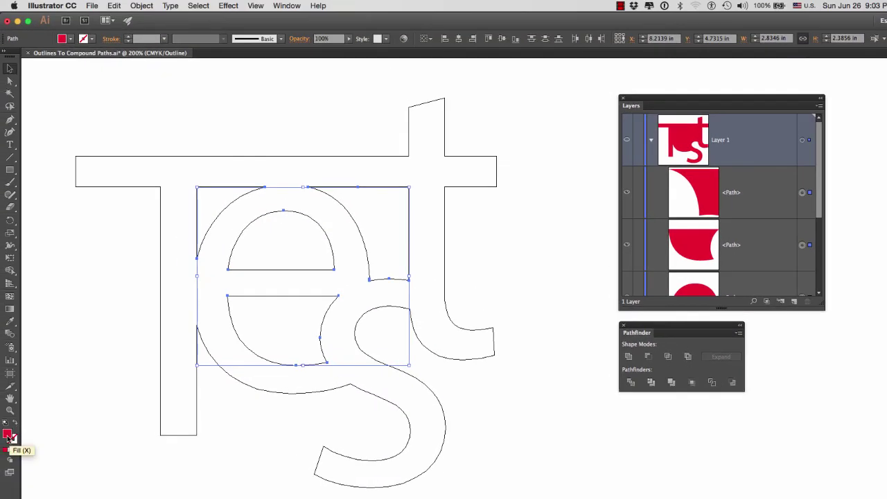
Fill the 'e' pieces with white FFFFFF and switch the view back to Preview
double_click(9, 435)
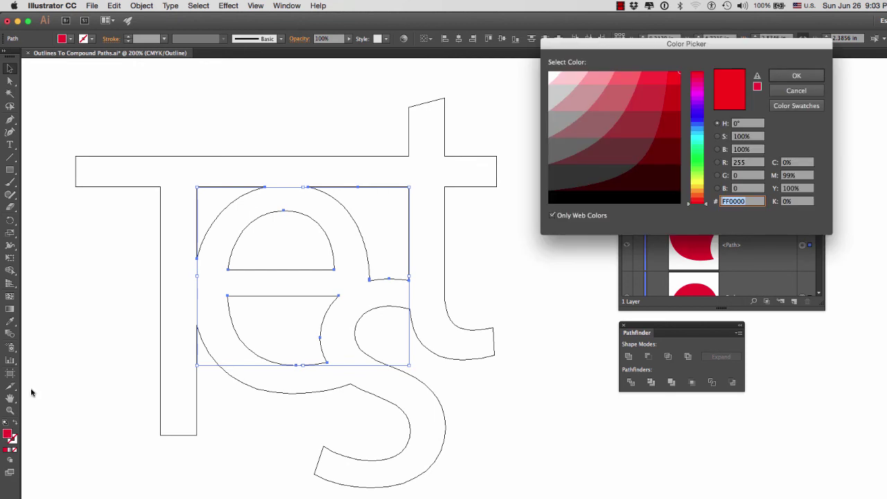
left_click_drag(571, 98, 551, 76)
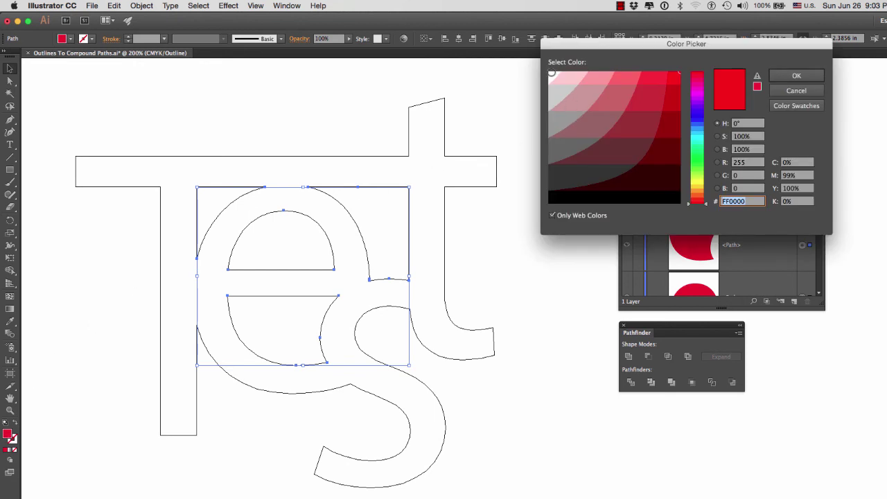
left_click(796, 76)
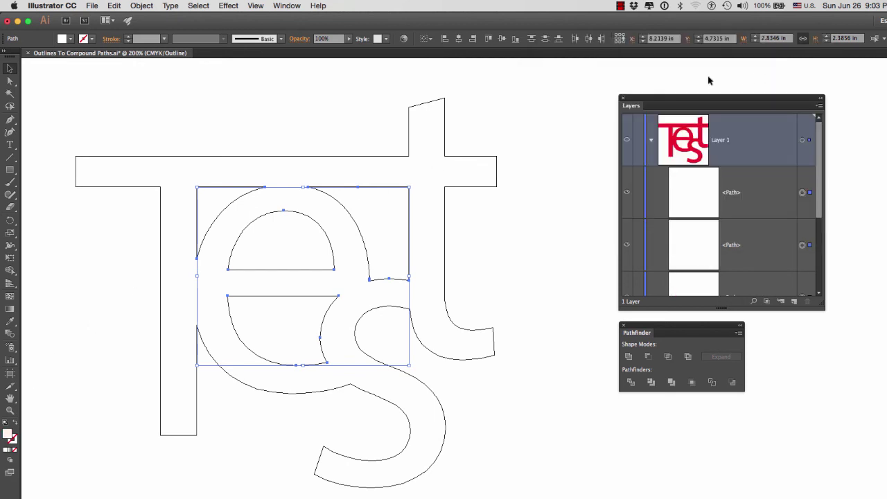
left_click(256, 6)
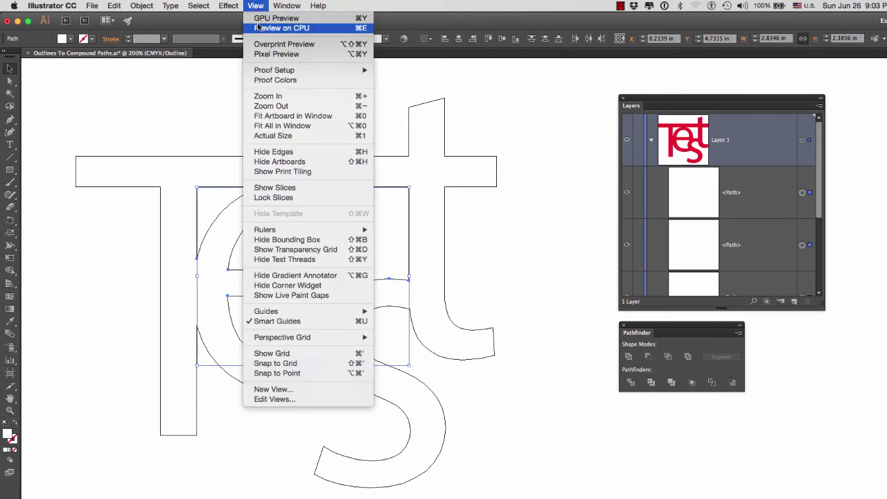
left_click(258, 28)
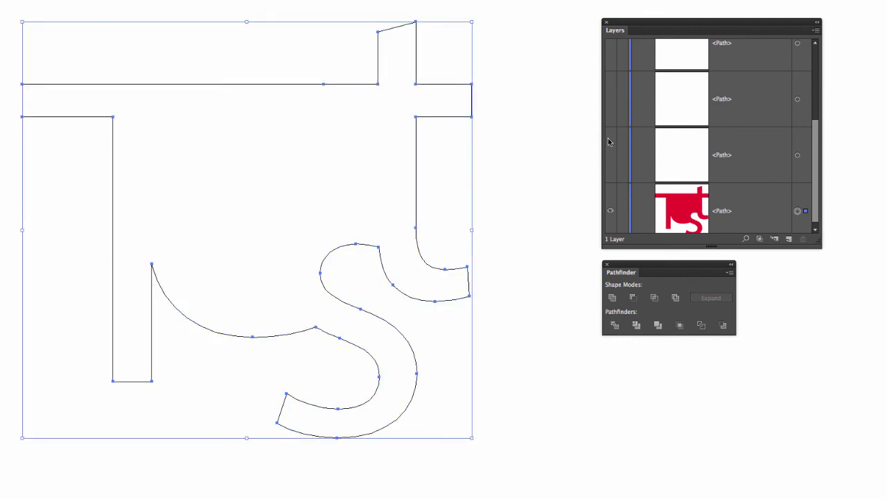
Turn visibility back on for the four hidden 'e' paths, deselect, and view in Preview
left_click(610, 100)
left_click(610, 160)
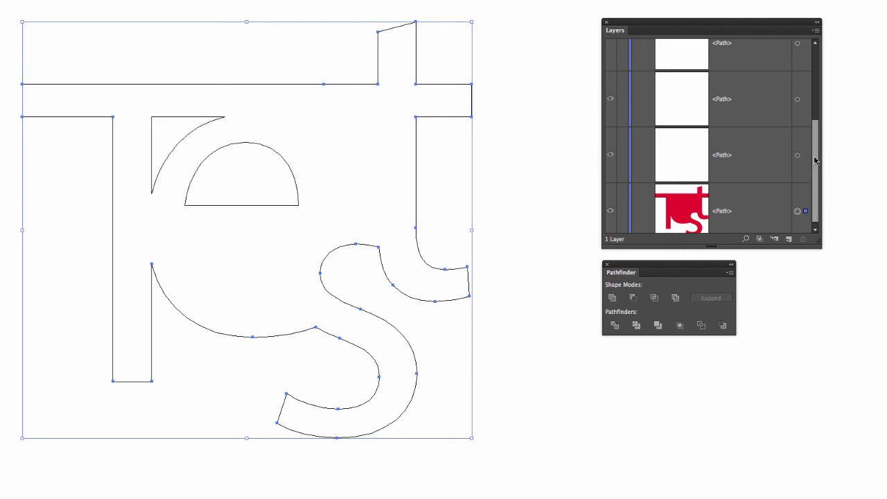
scroll(820, 117, "up", 2)
scroll(820, 116, "up", 2)
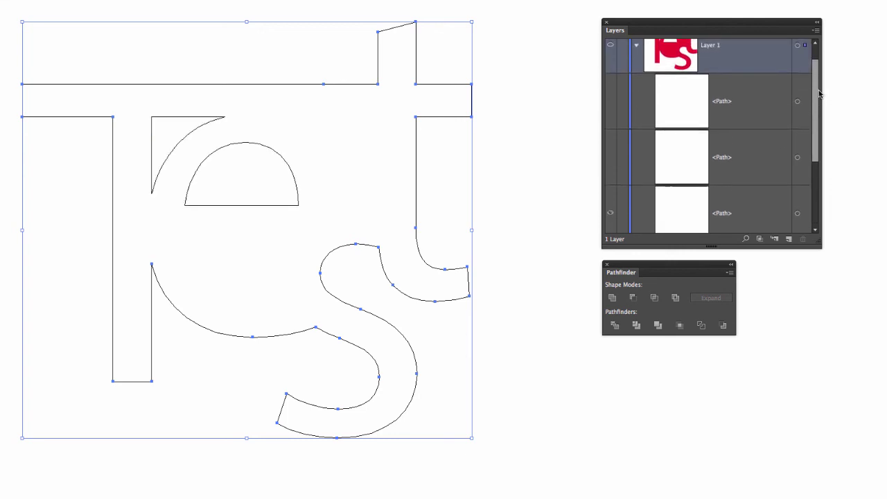
left_click(610, 157)
left_click(611, 102)
left_click(385, 2)
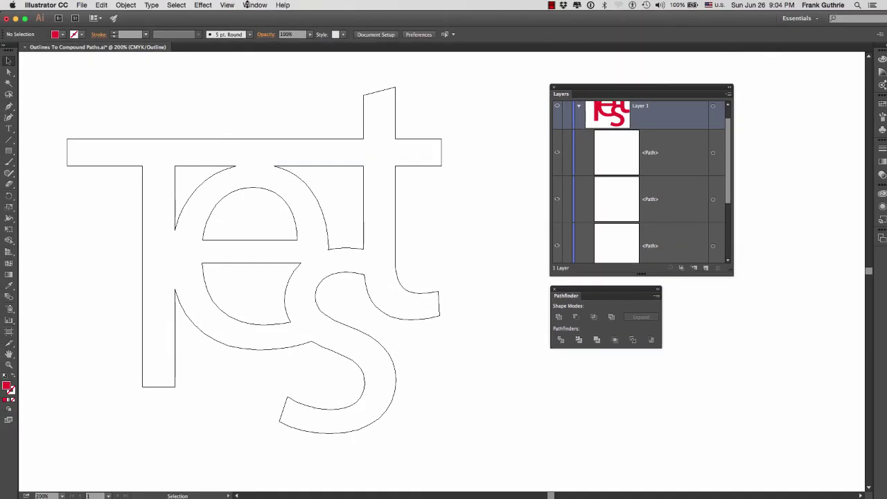
key("super+y")
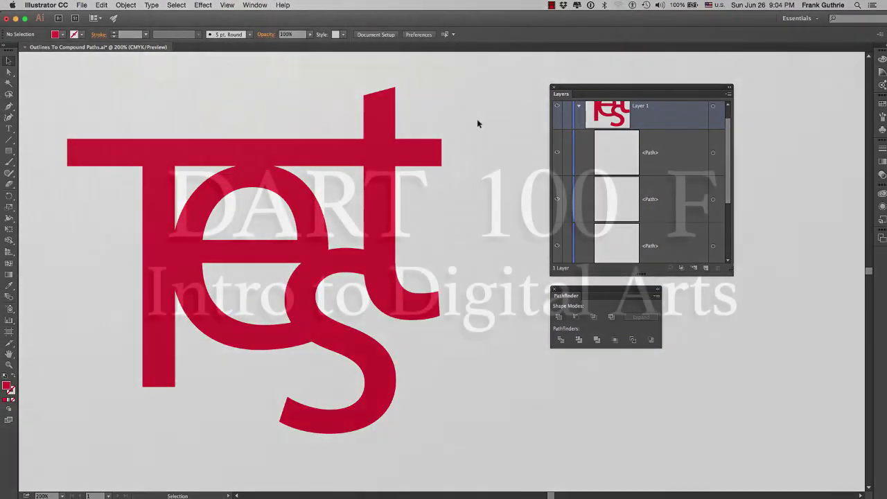